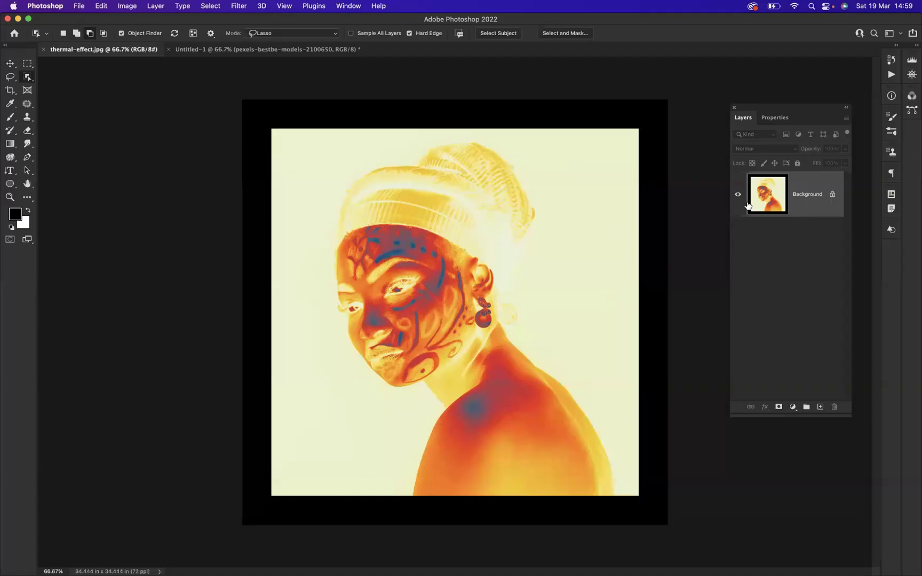
pyautogui.click(267, 51)
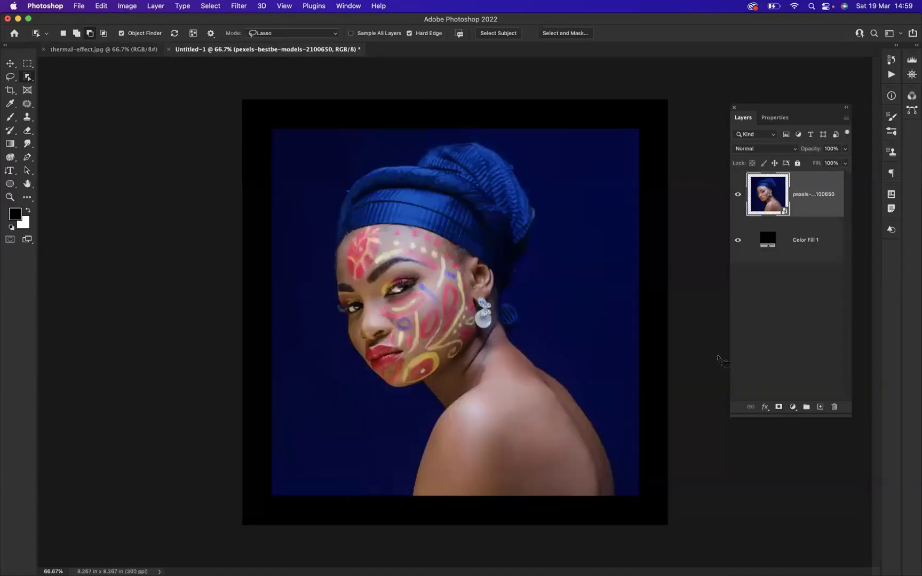
pyautogui.click(807, 255)
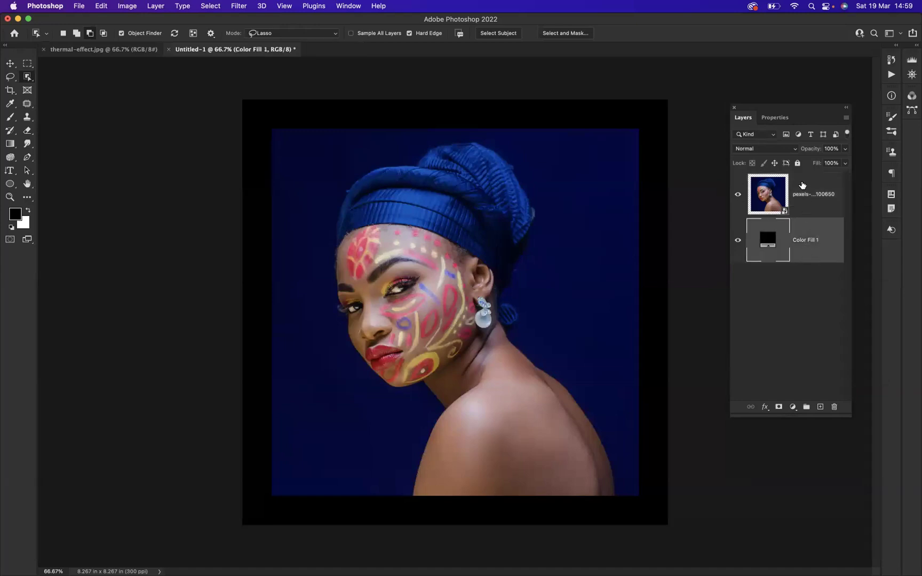
pyautogui.click(802, 185)
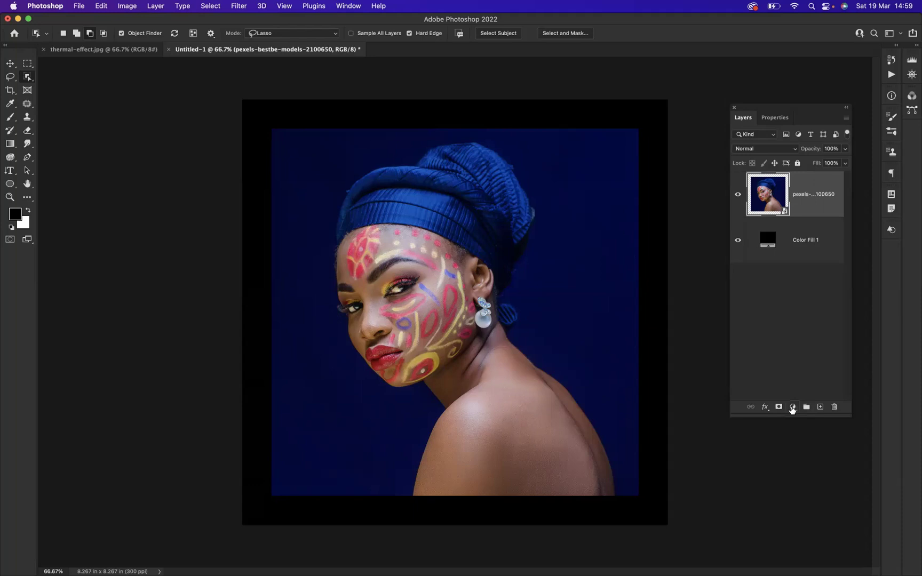
# Add a Gradient Map adjustment layer with Reverse enabled to invert the portrait's tones.
pyautogui.click(791, 408)
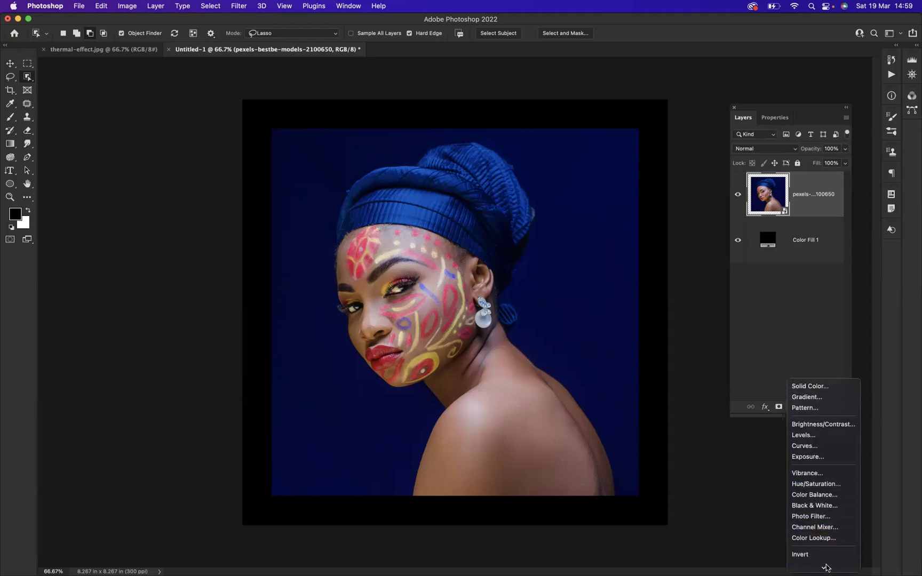
pyautogui.click(824, 555)
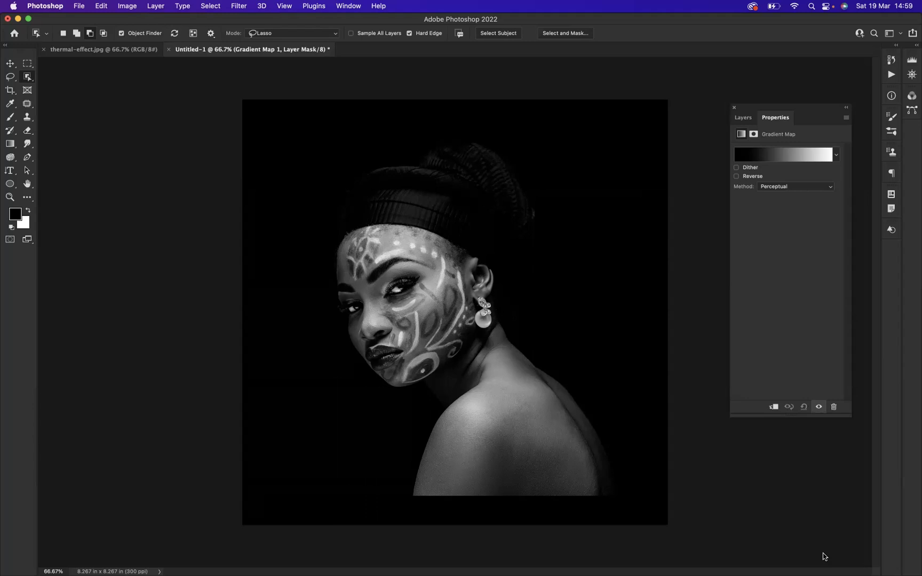
pyautogui.click(736, 176)
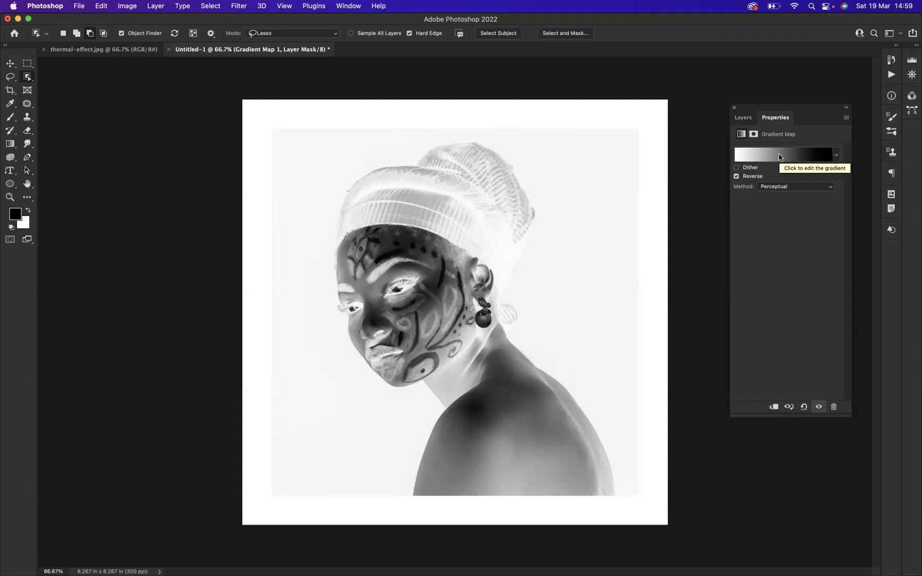
# Set the gradient's leftmost colour stop to deep blue #2a3283.
pyautogui.click(779, 156)
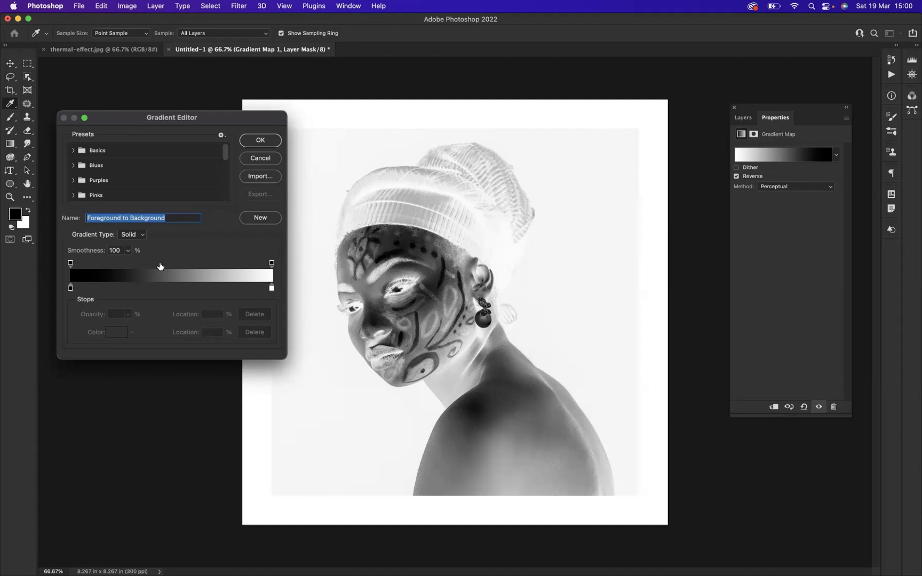
pyautogui.click(71, 289)
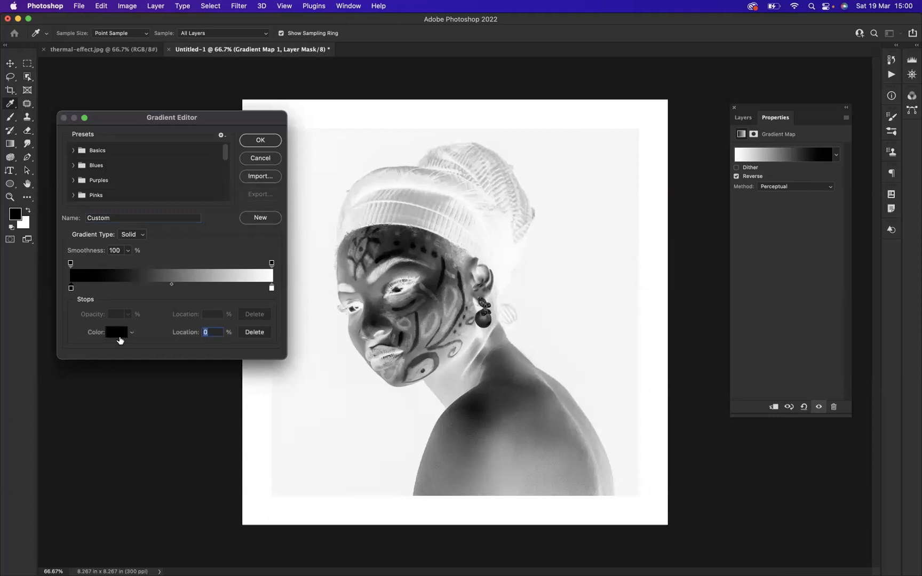
pyautogui.click(116, 333)
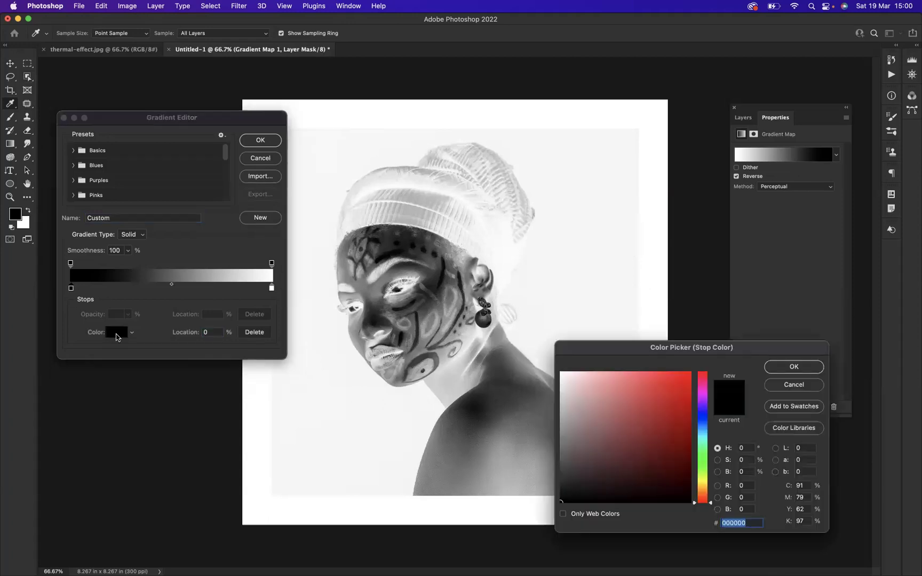
pyautogui.write('2')
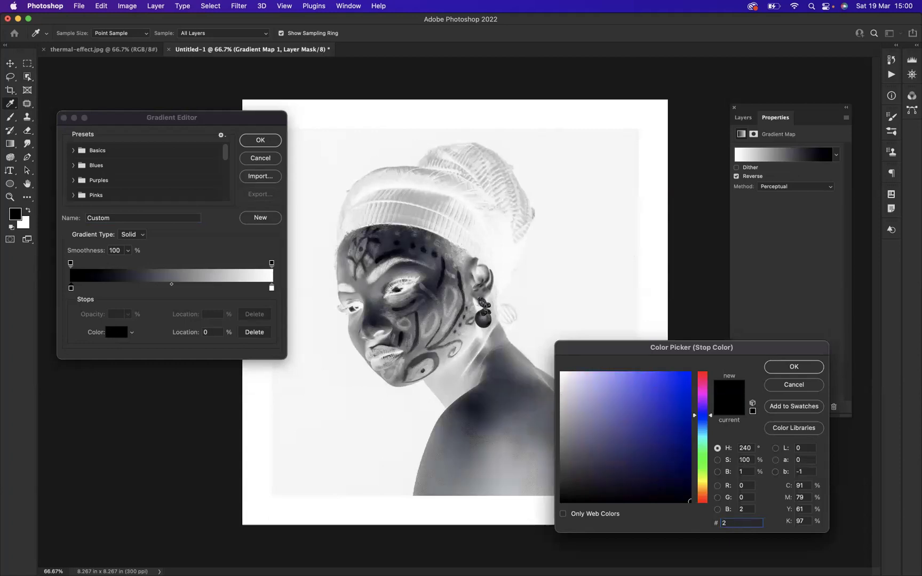
pyautogui.write('a')
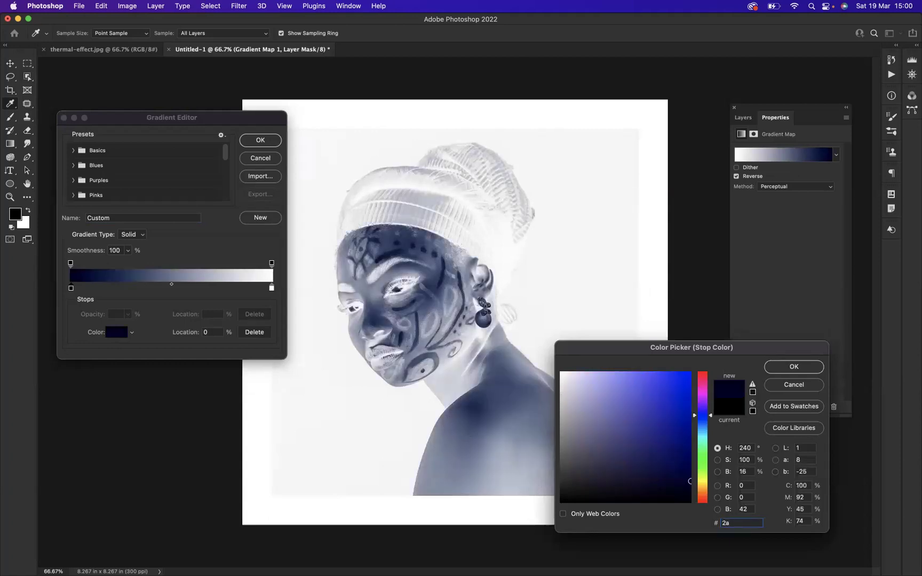
pyautogui.write('3283')
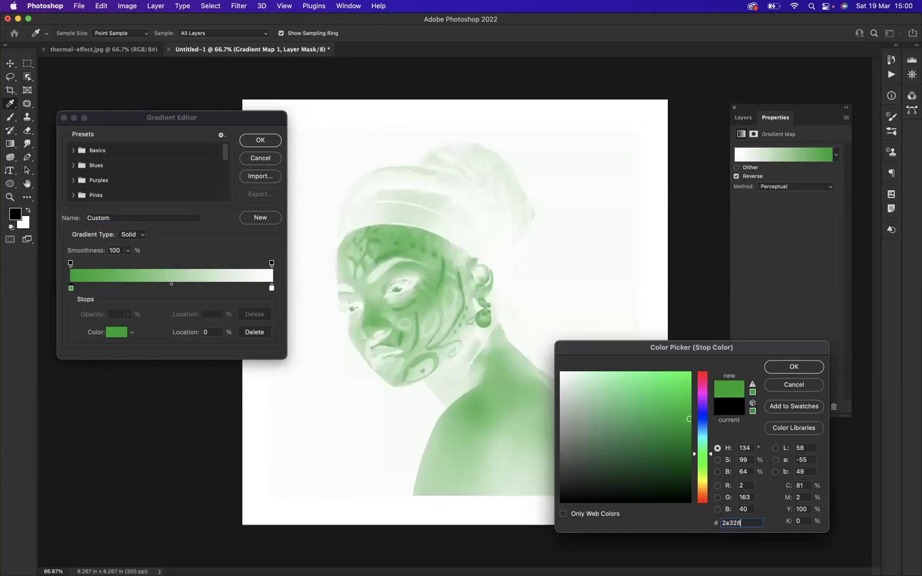
pyautogui.click(788, 367)
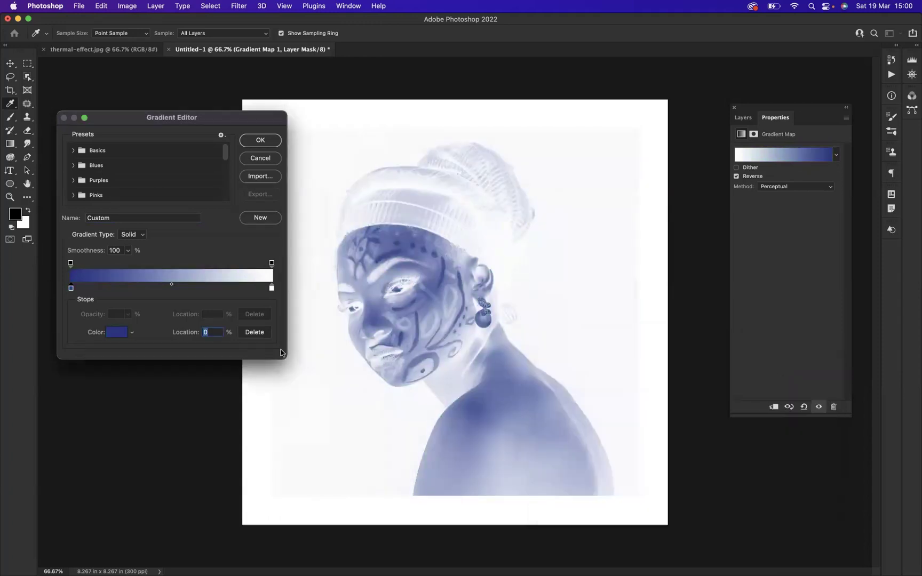
# Add a steel-blue #195b7e stop at 19% and another stop at 41%.
pyautogui.click(120, 288)
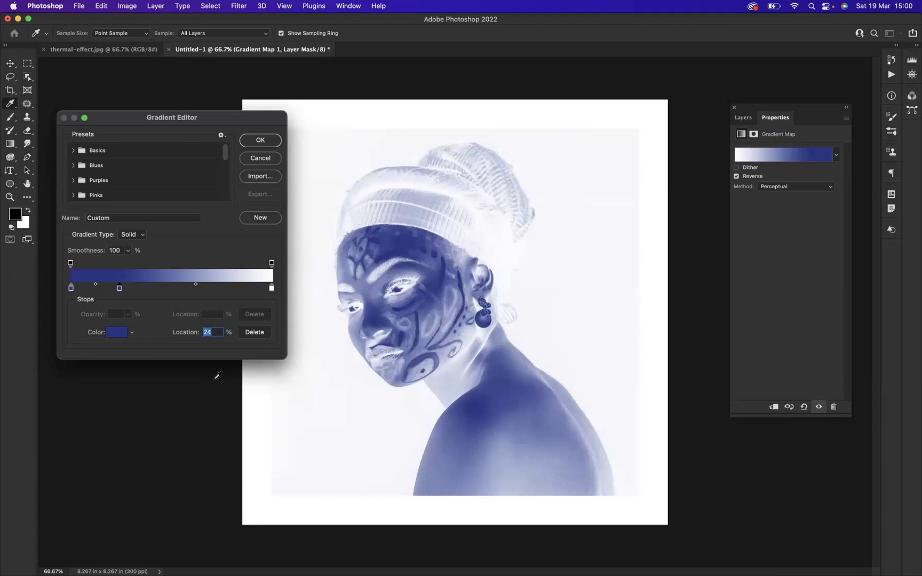
pyautogui.write('19')
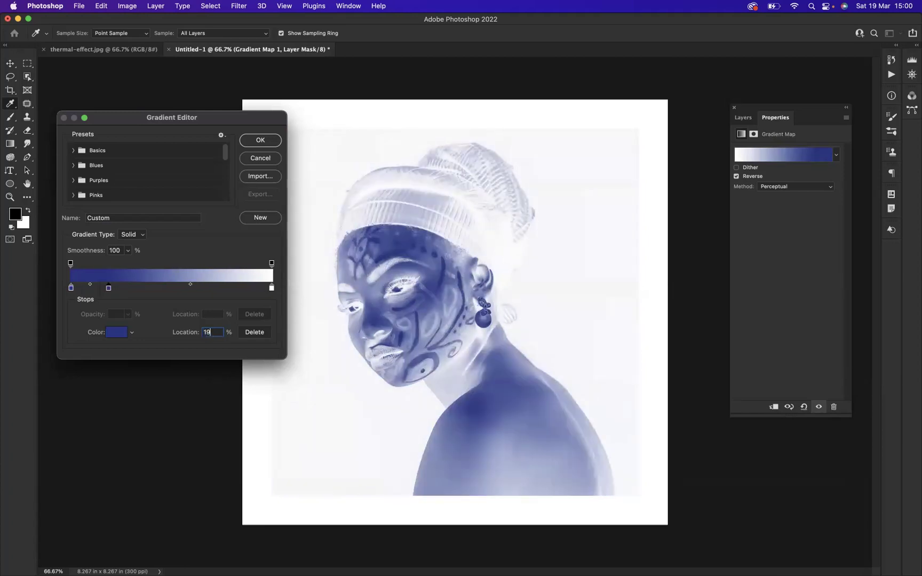
pyautogui.click(114, 332)
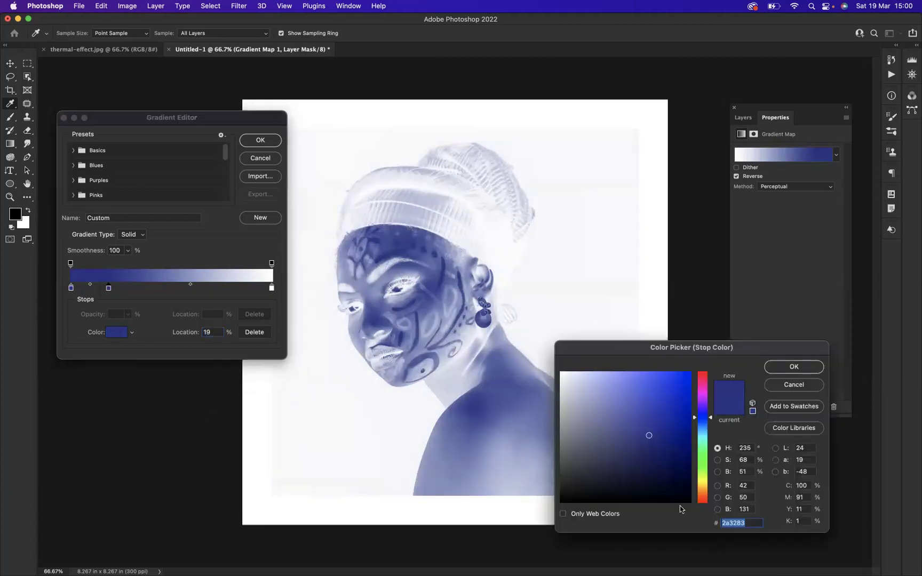
pyautogui.write('19')
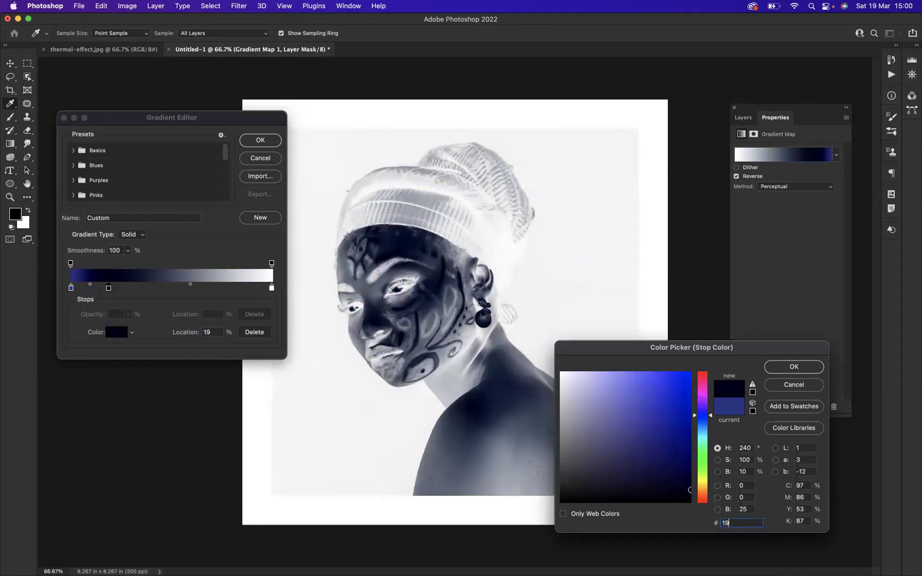
pyautogui.write('5b7')
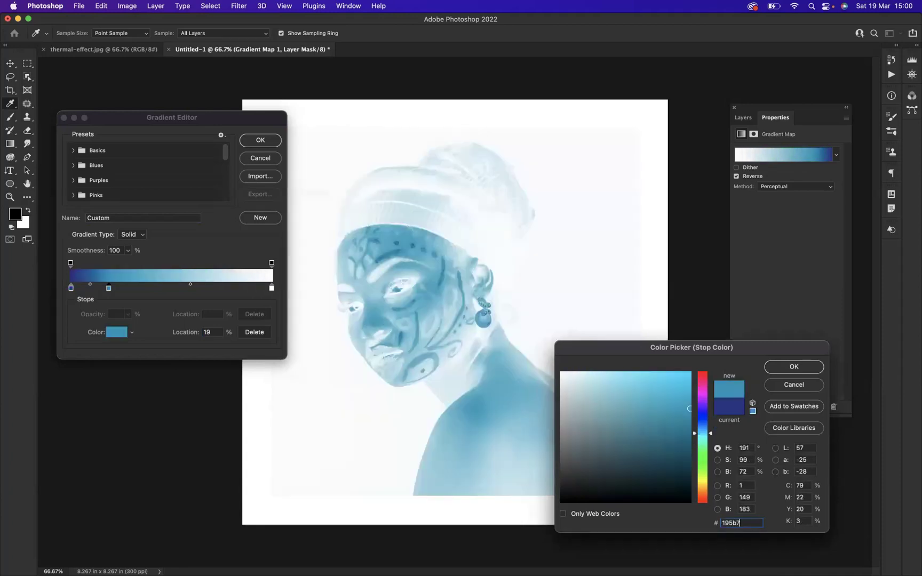
pyautogui.write('e')
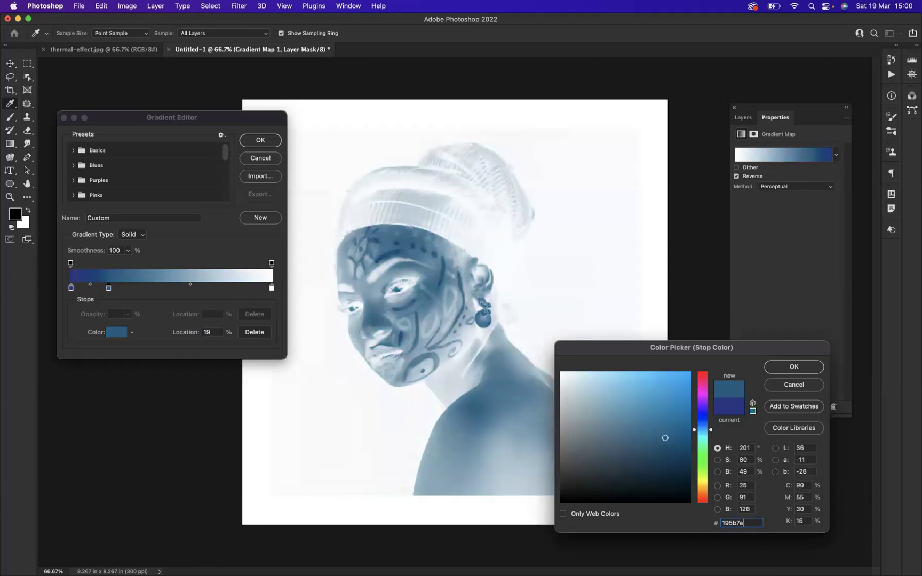
pyautogui.click(794, 367)
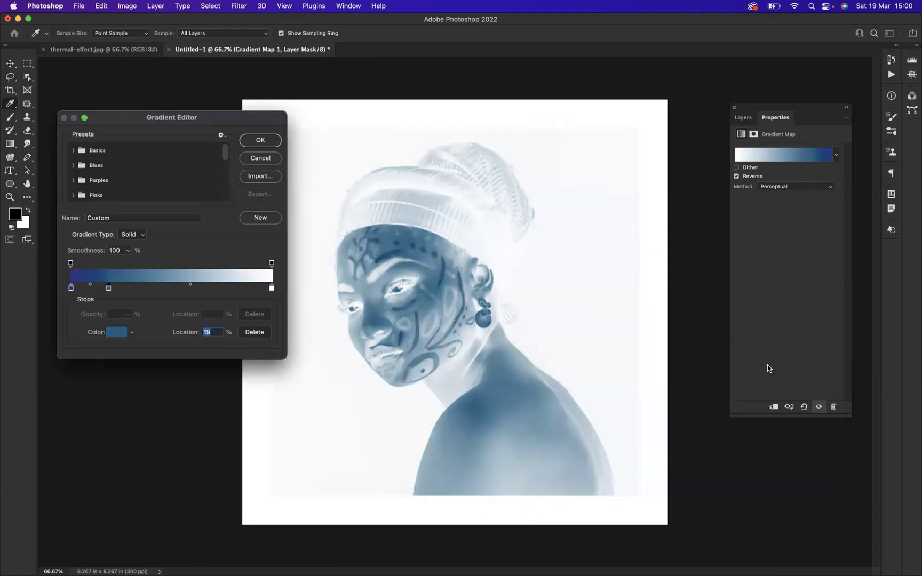
pyautogui.click(161, 288)
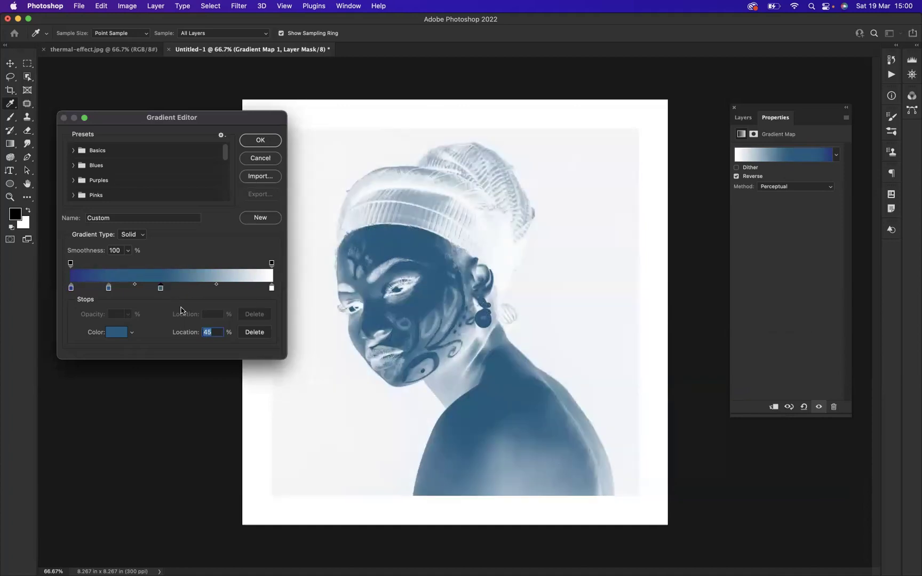
pyautogui.write('41')
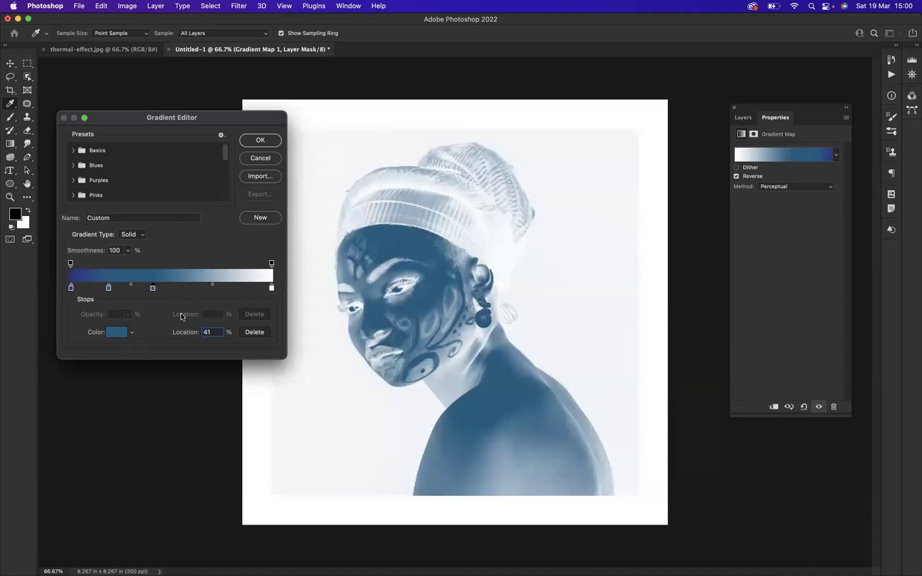
# Recolour the 41% gradient stop red #e22326.
pyautogui.click(117, 332)
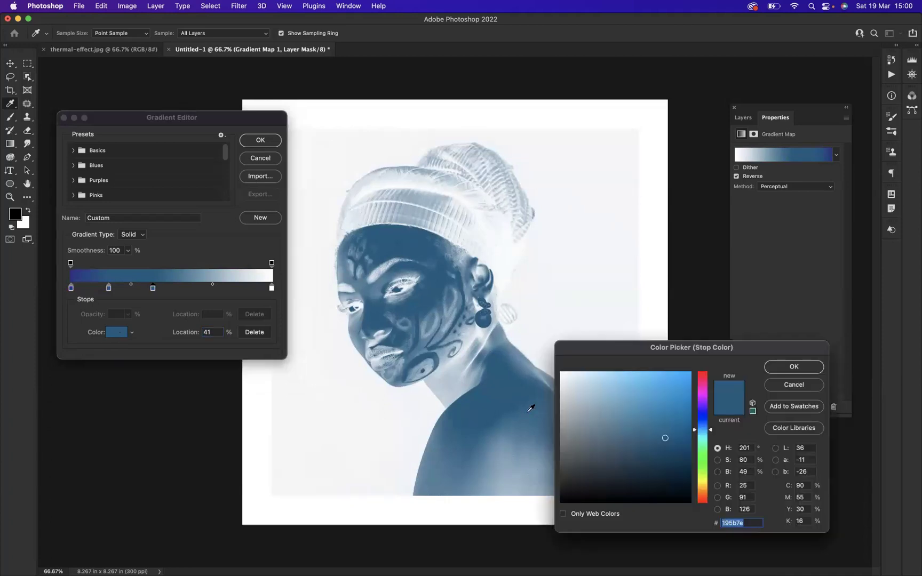
pyautogui.press('BackSpace')
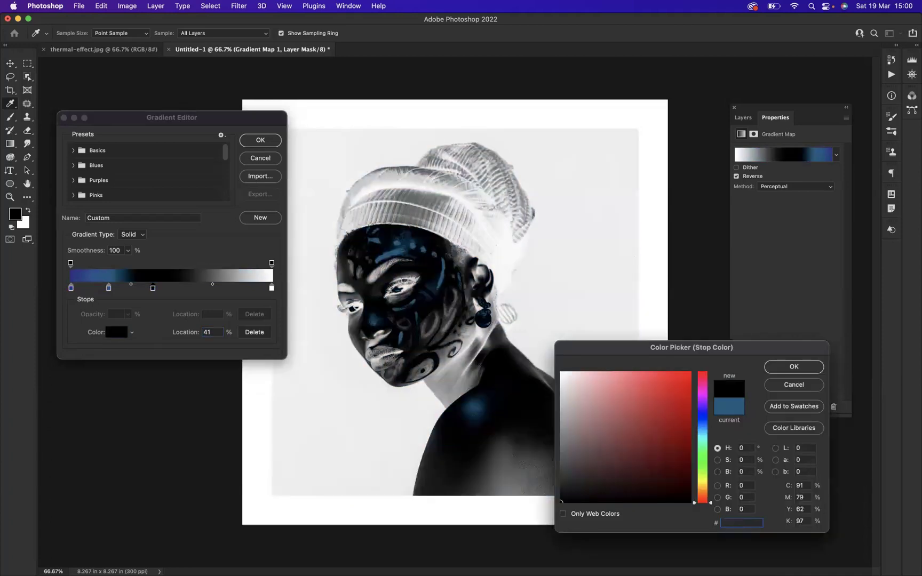
pyautogui.write('e22')
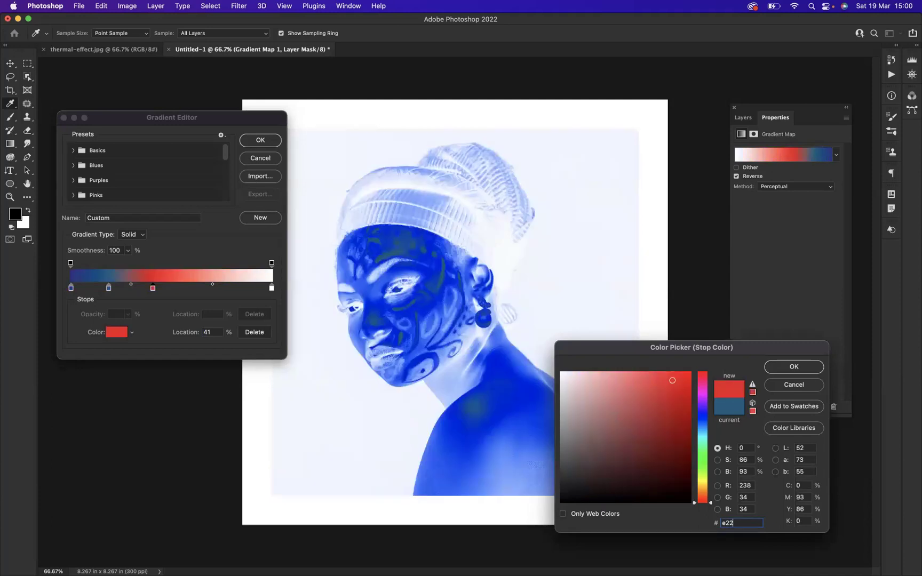
pyautogui.write('326')
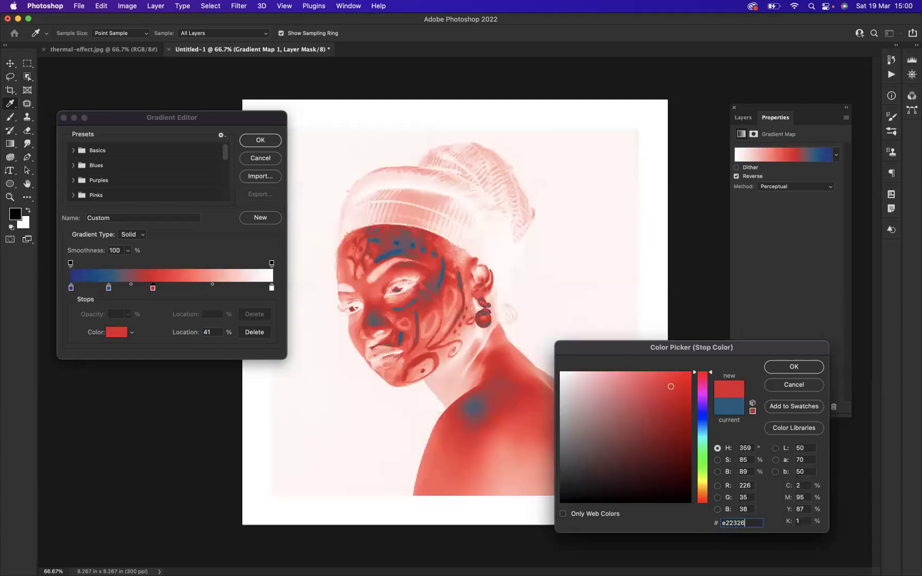
pyautogui.click(792, 368)
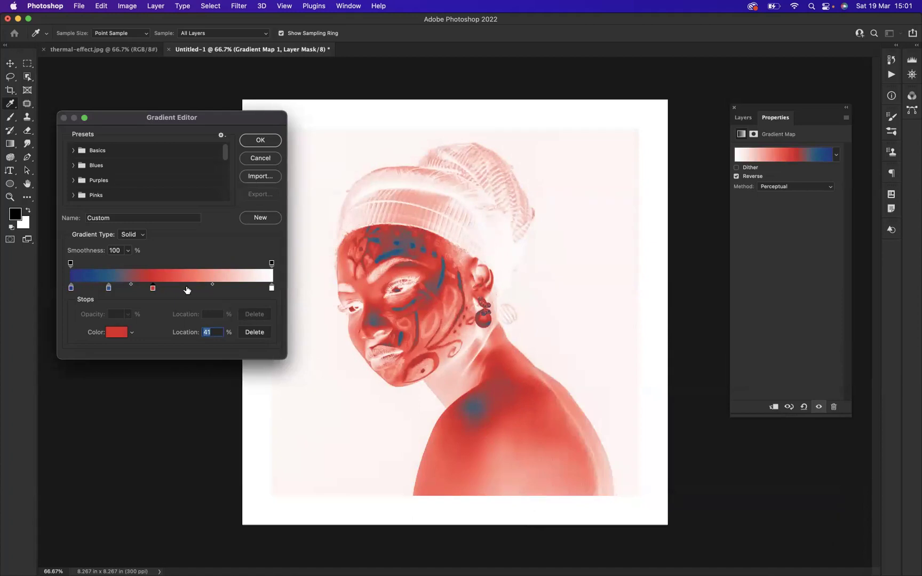
# Add a new stop at 77% and enter yellow #f1d113 as its colour.
pyautogui.click(200, 288)
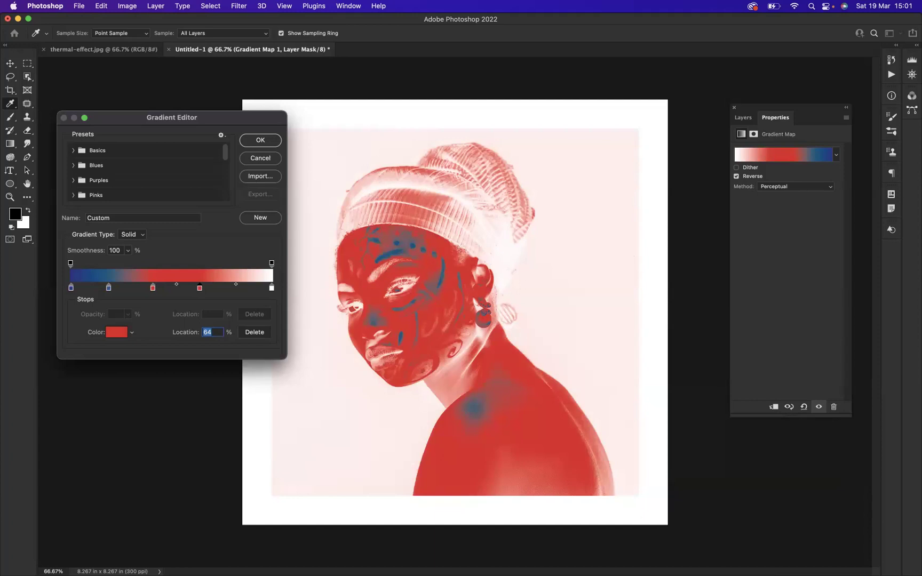
pyautogui.write('77')
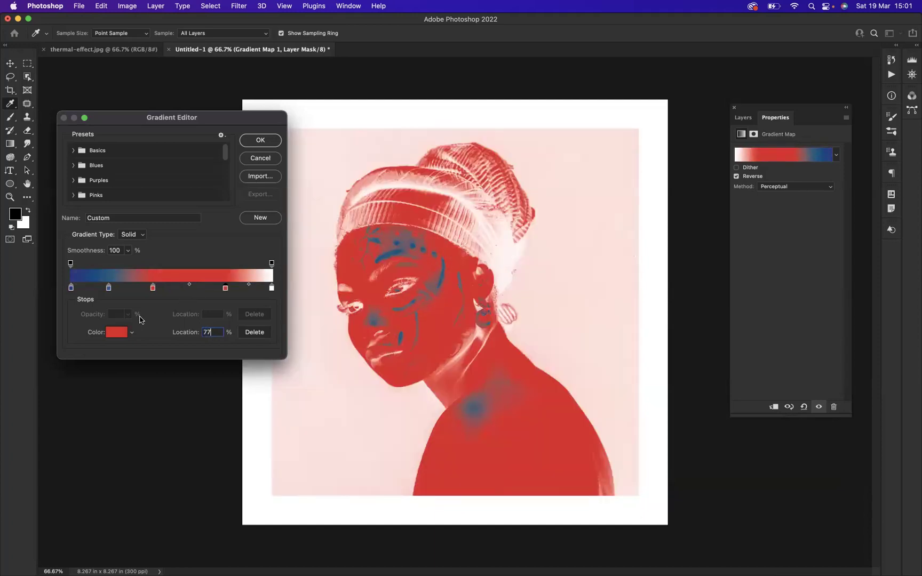
pyautogui.click(115, 334)
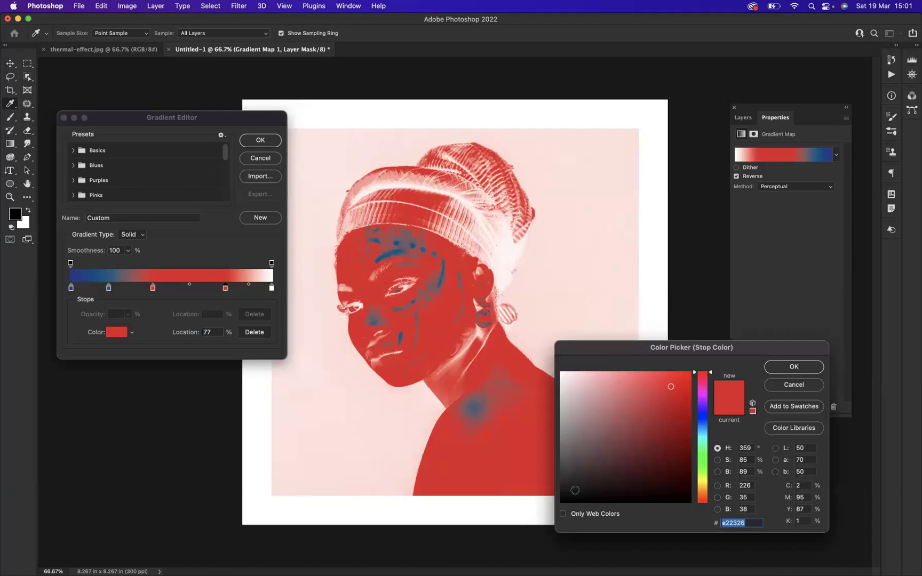
pyautogui.write('f1')
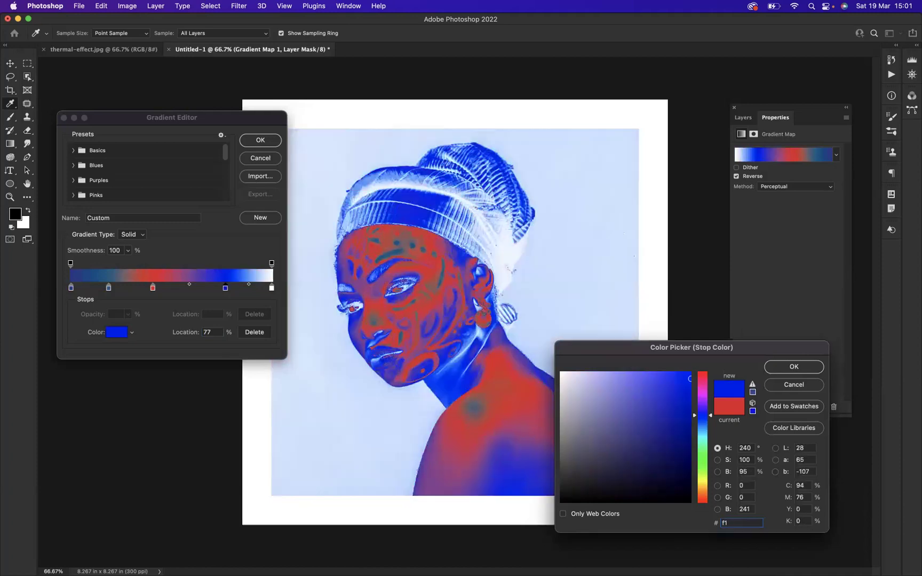
pyautogui.write('d11')
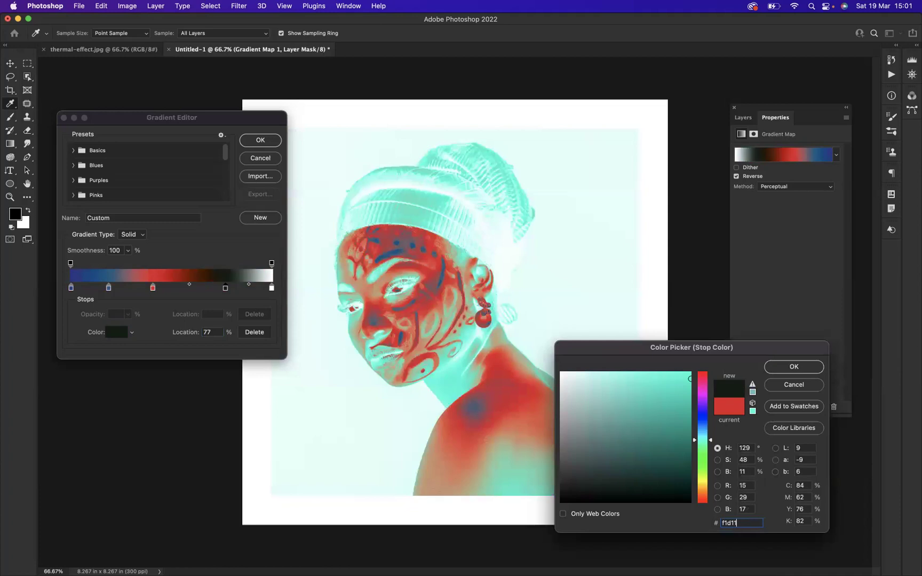
pyautogui.write('3')
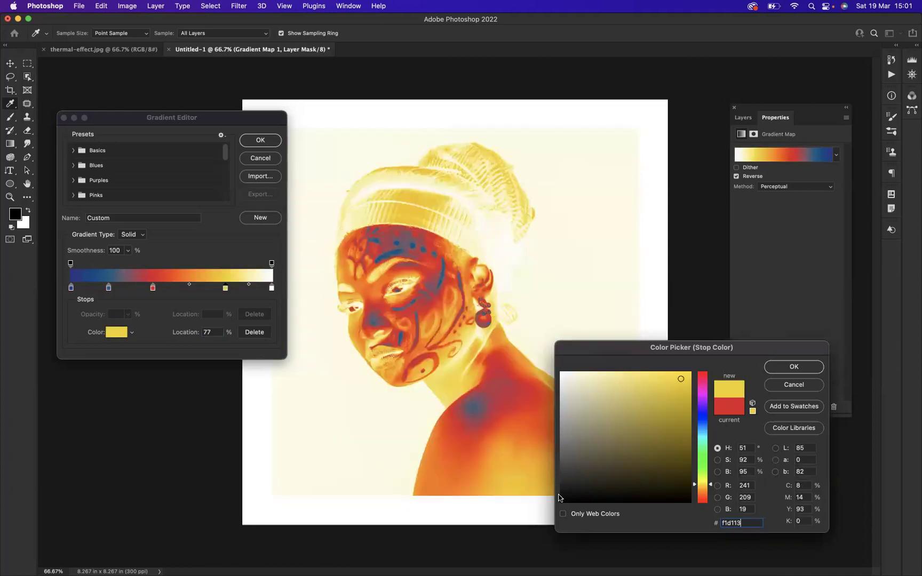
# Confirm the yellow stop and change the 100% white end stop to pale cream #eaf4df.
pyautogui.click(797, 365)
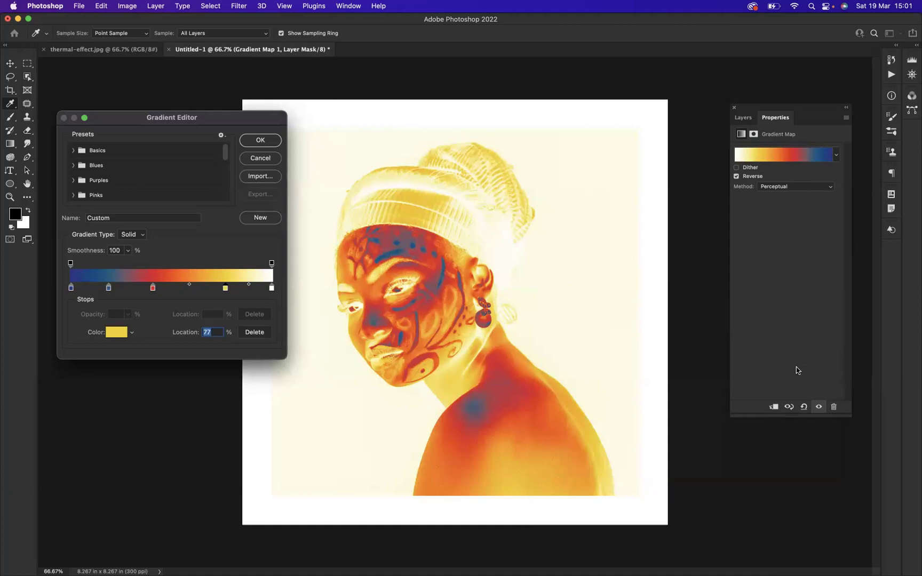
pyautogui.click(272, 289)
pyautogui.click(113, 334)
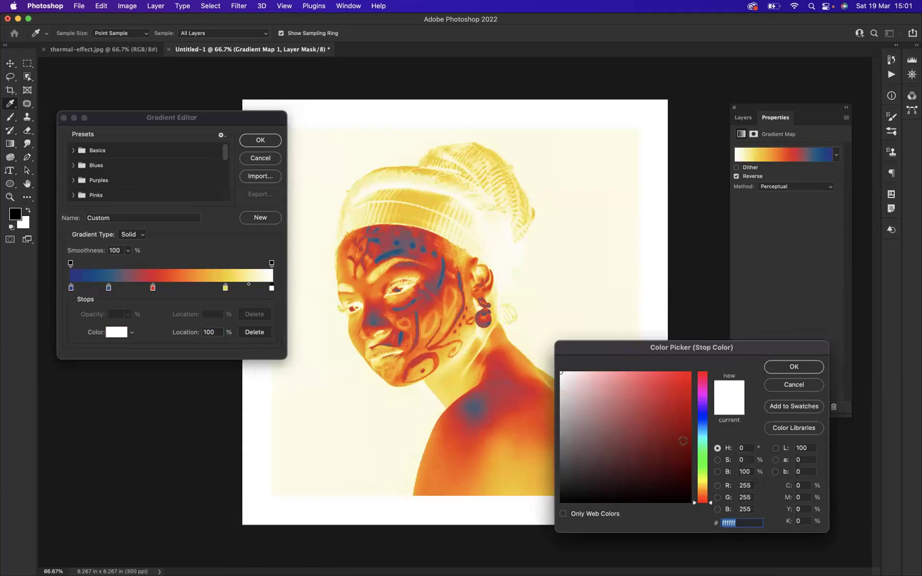
pyautogui.press('BackSpace')
pyautogui.write('e')
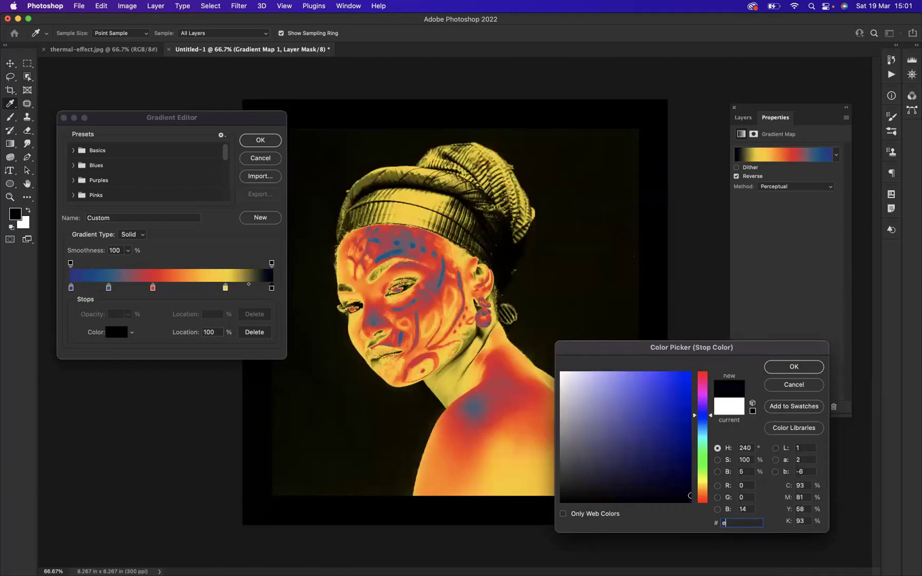
pyautogui.write('a')
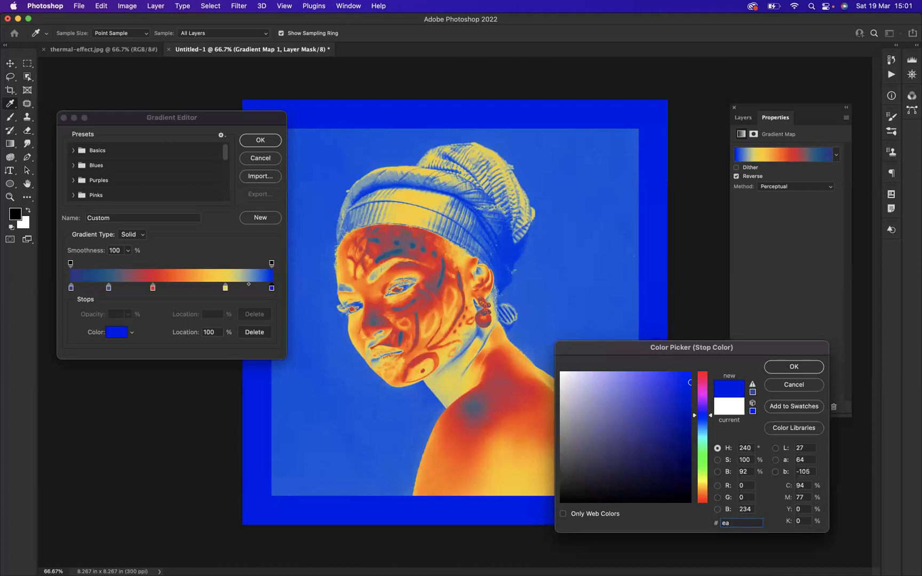
pyautogui.write('f4')
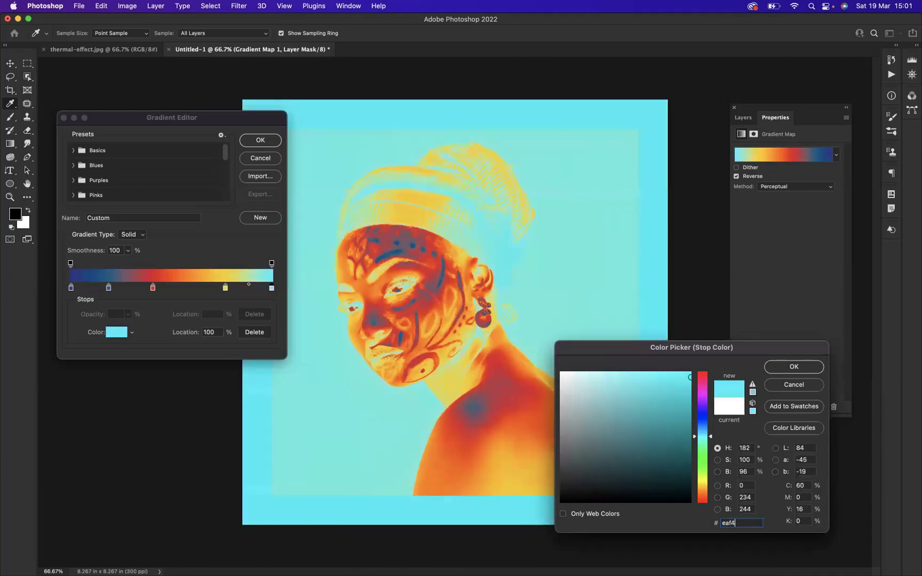
pyautogui.write('df')
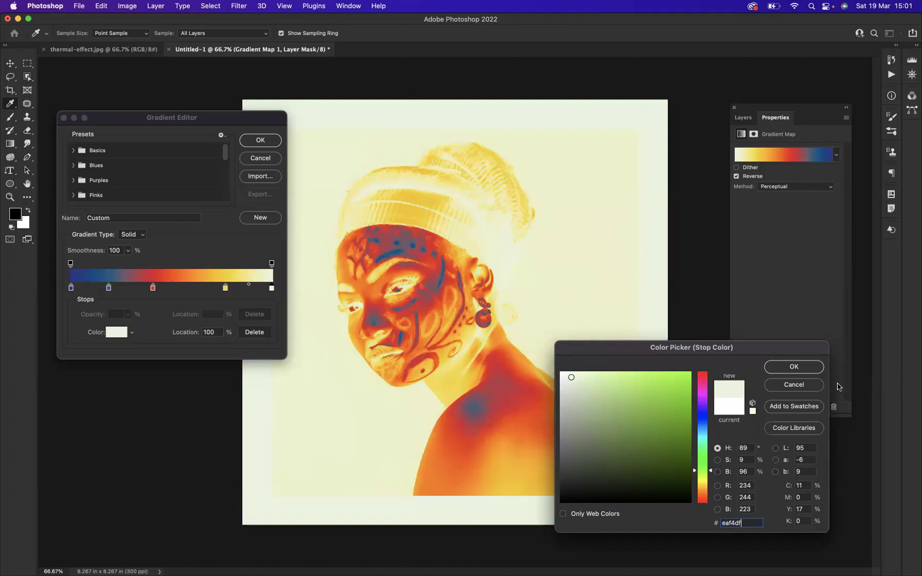
pyautogui.click(794, 367)
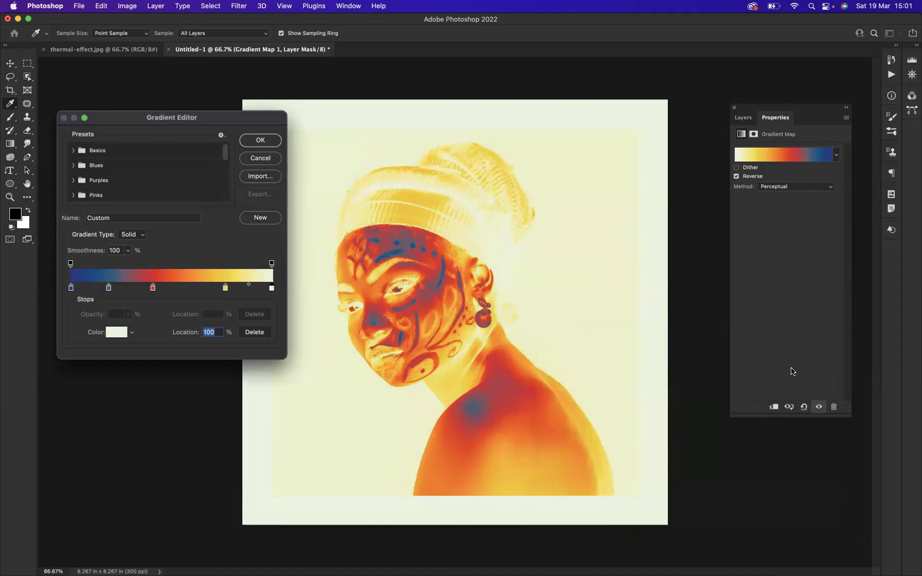
# Accept the custom gradient and clip Gradient Map 1 to the portrait layer, zooming back to 66.7%.
pyautogui.click(272, 139)
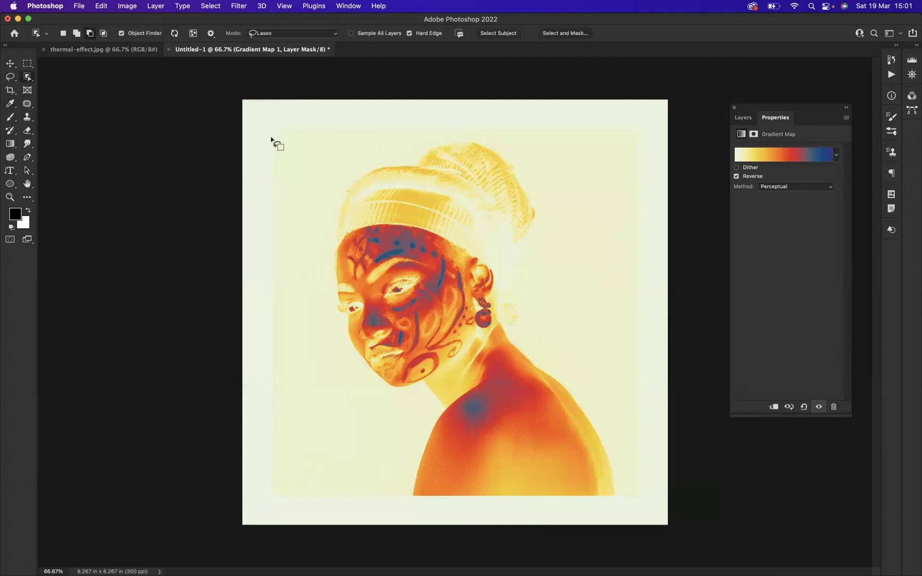
pyautogui.click(743, 117)
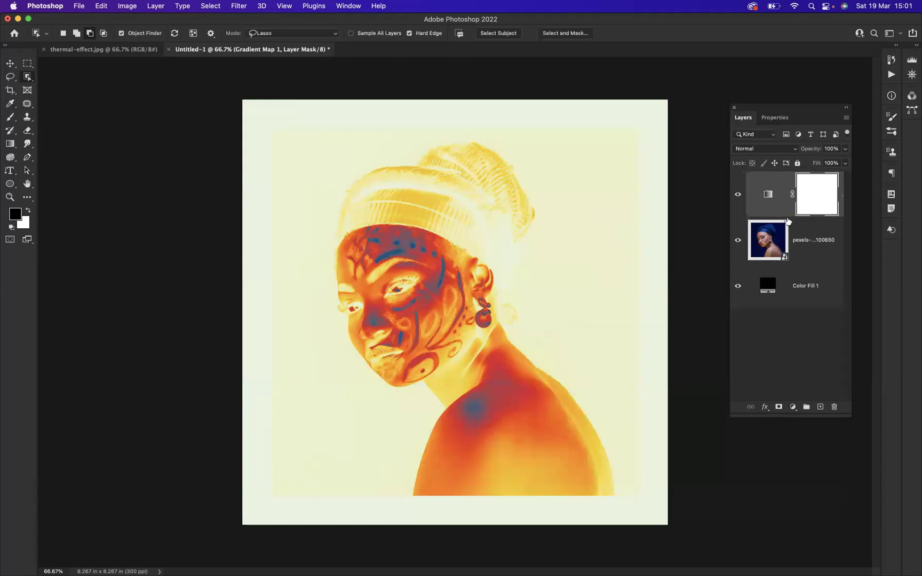
pyautogui.click(784, 216)
pyautogui.scroll(2, 784, 216)
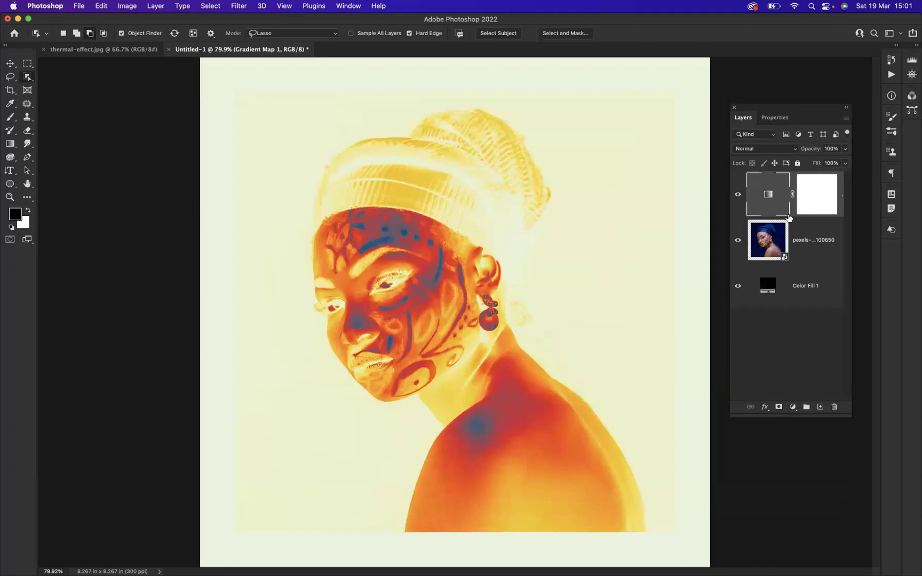
pyautogui.keyDown('alt'); pyautogui.click(789, 217); pyautogui.keyUp('alt')
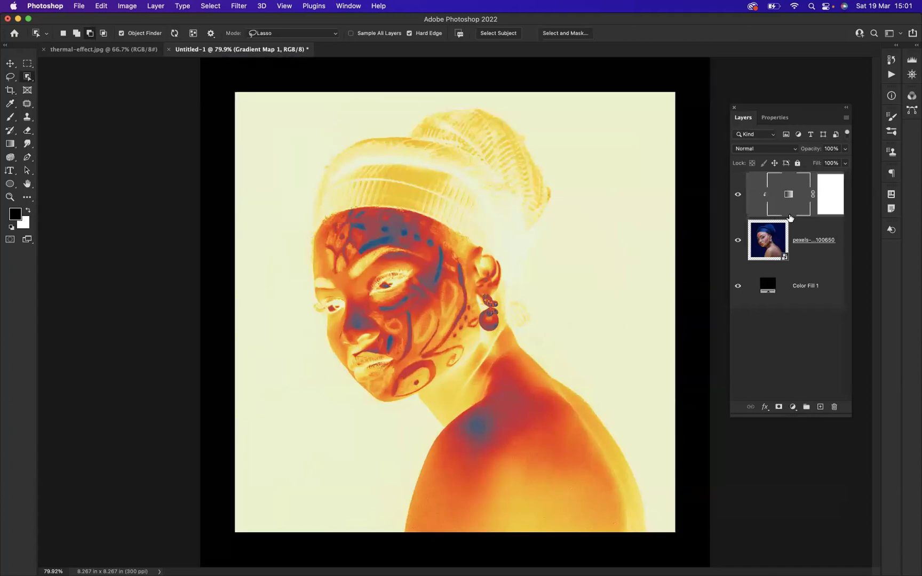
pyautogui.press('super+minus')
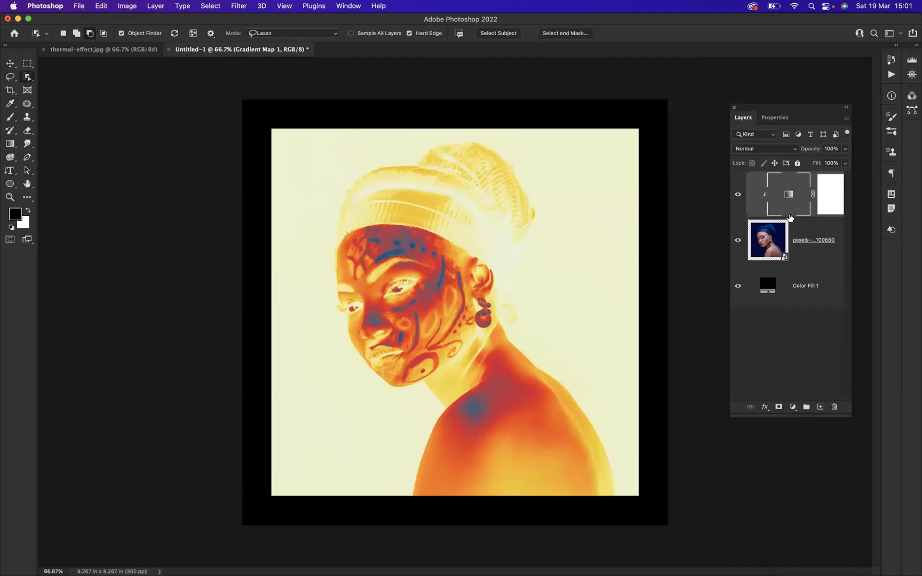